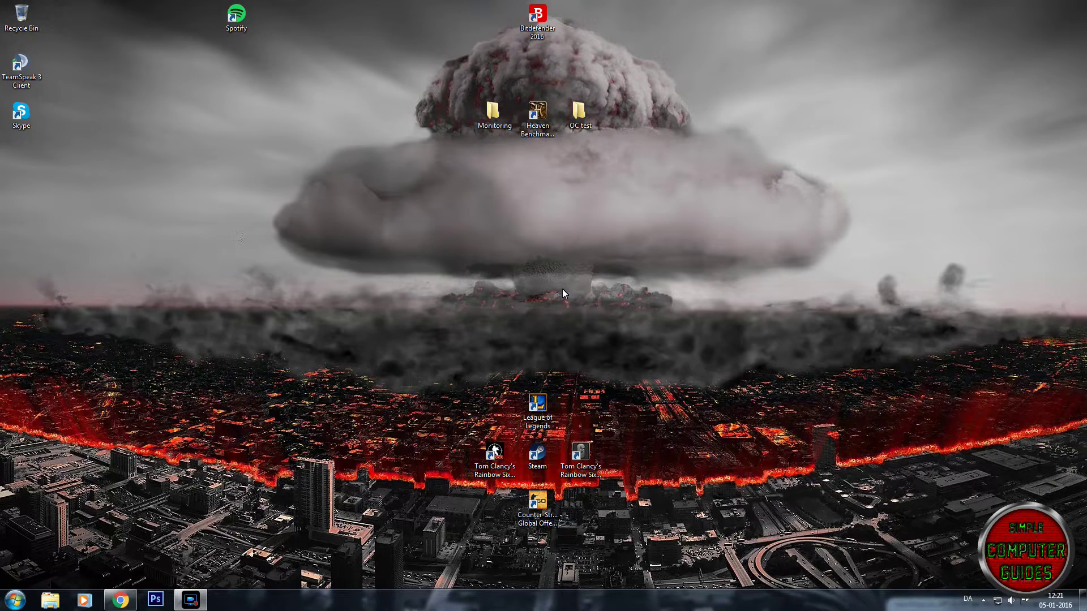
# Open Programs and Features from the Control Panel and scroll the 59 installed programs
pyautogui.click(15, 600)
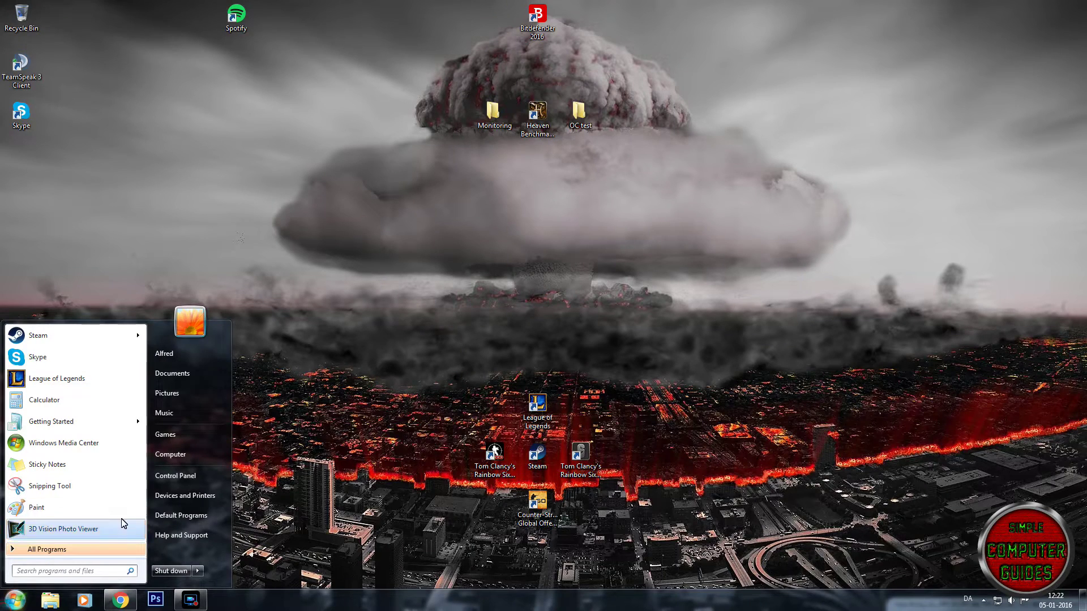
pyautogui.click(197, 483)
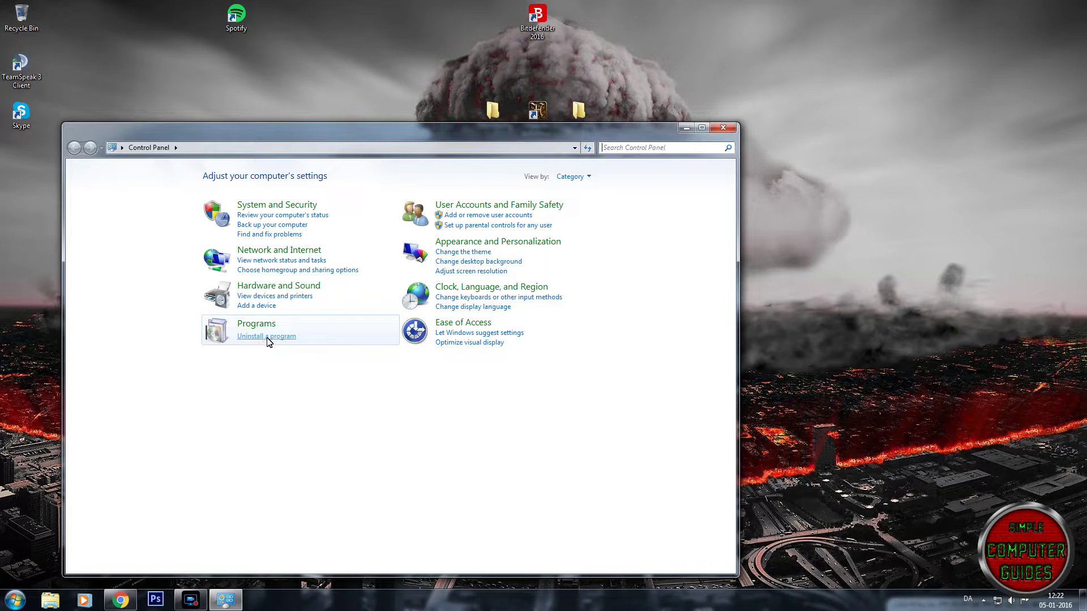
pyautogui.click(285, 337)
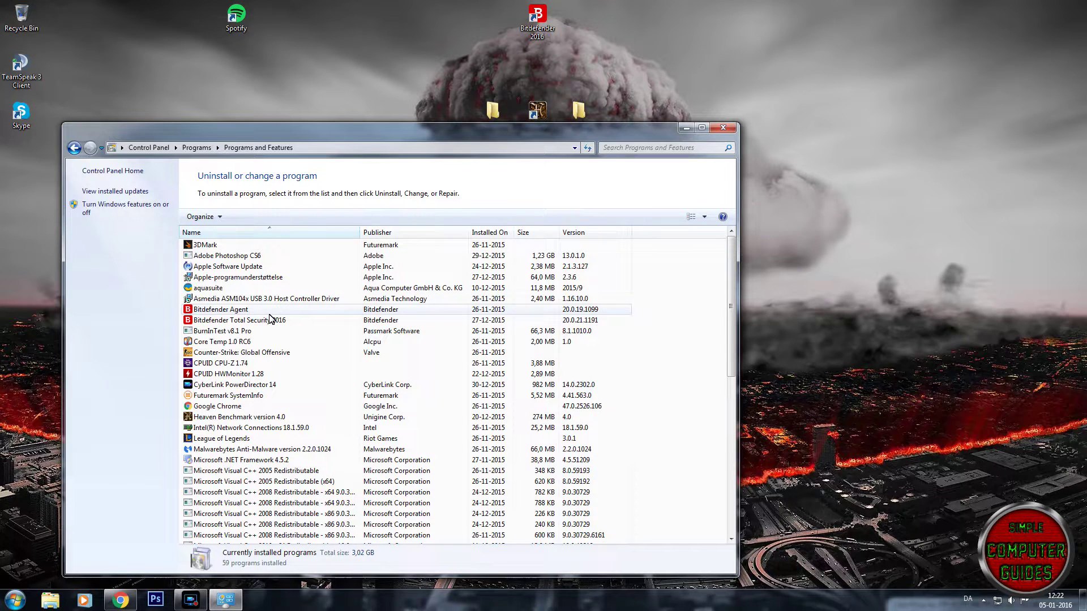
pyautogui.moveTo(734, 284); pyautogui.dragTo(730, 451)
# Uninstall proDAD Adorage 3.0 (64bit) through Uninstall/Change, then close Programs and Features
pyautogui.rightClick(240, 407)
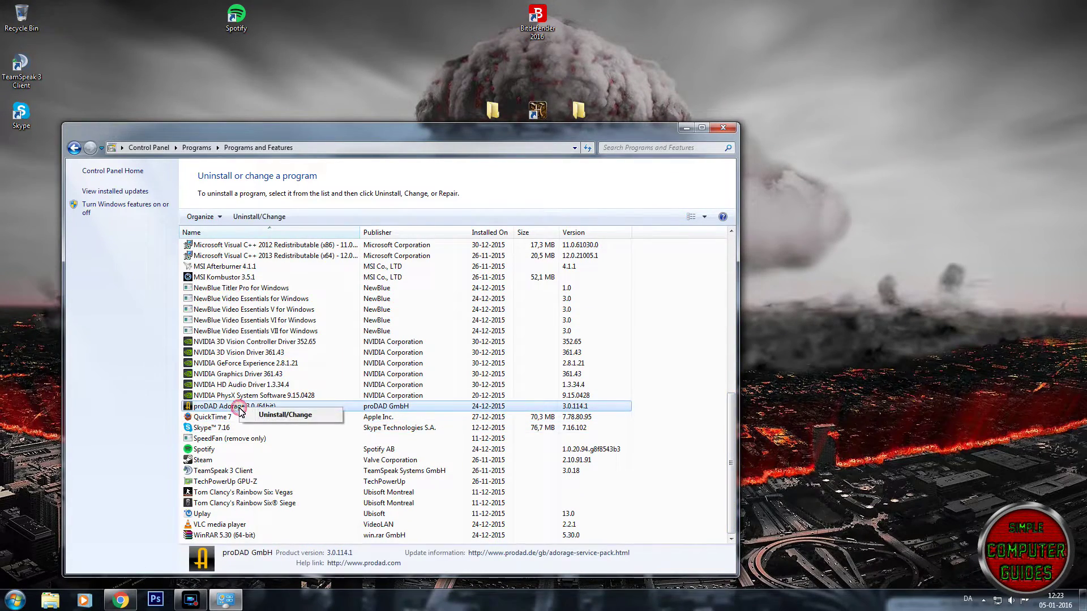
pyautogui.click(299, 419)
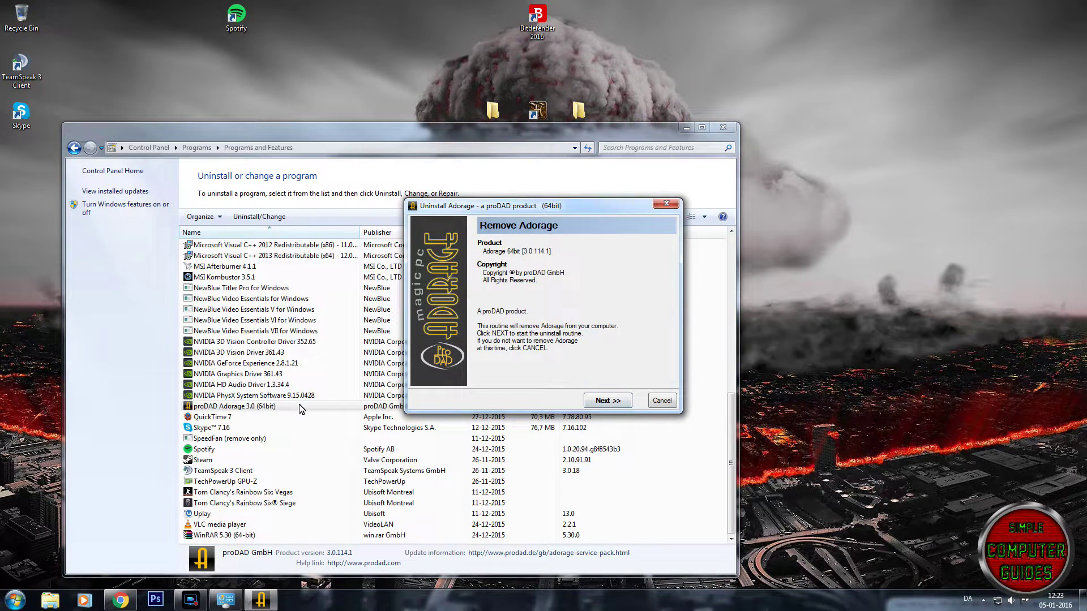
pyautogui.click(607, 400)
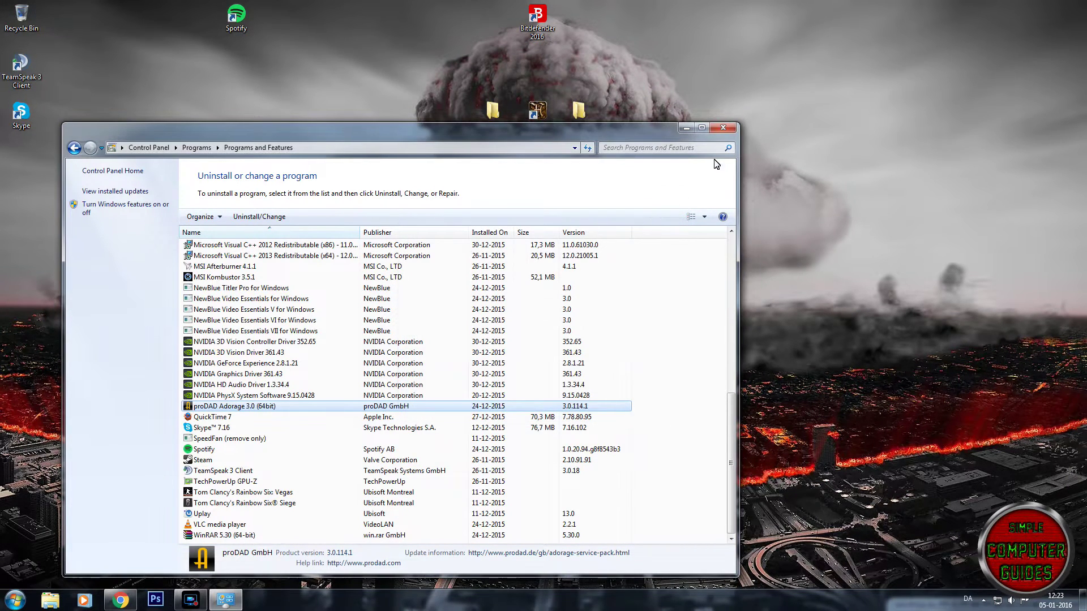
pyautogui.click(722, 127)
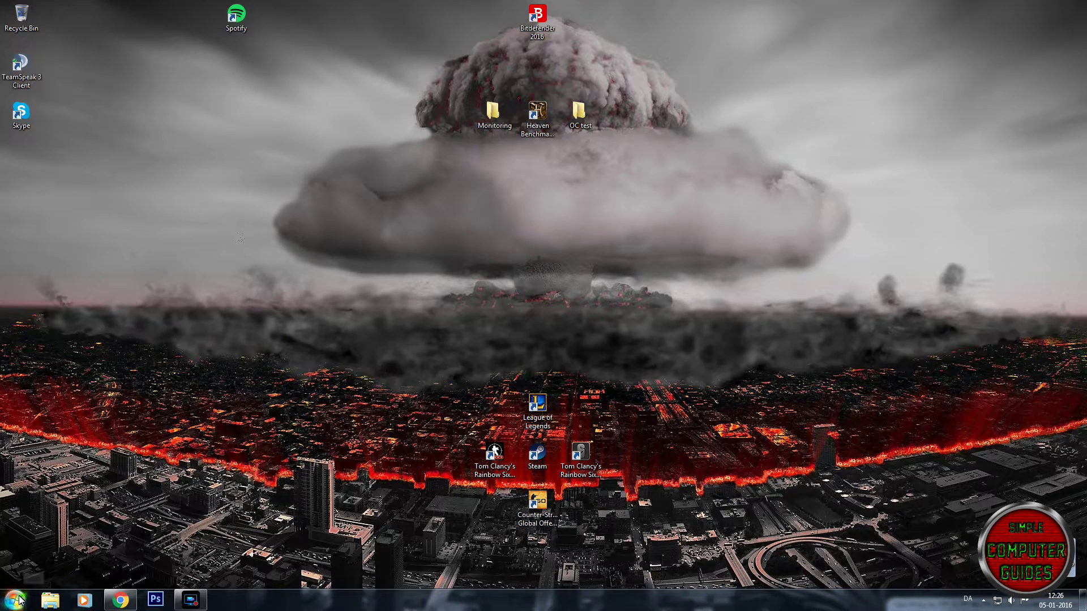
# Launch Disk Cleanup from a 'disk clean' search and scan drive C: for 19.9 MB of removable files
pyautogui.click(16, 599)
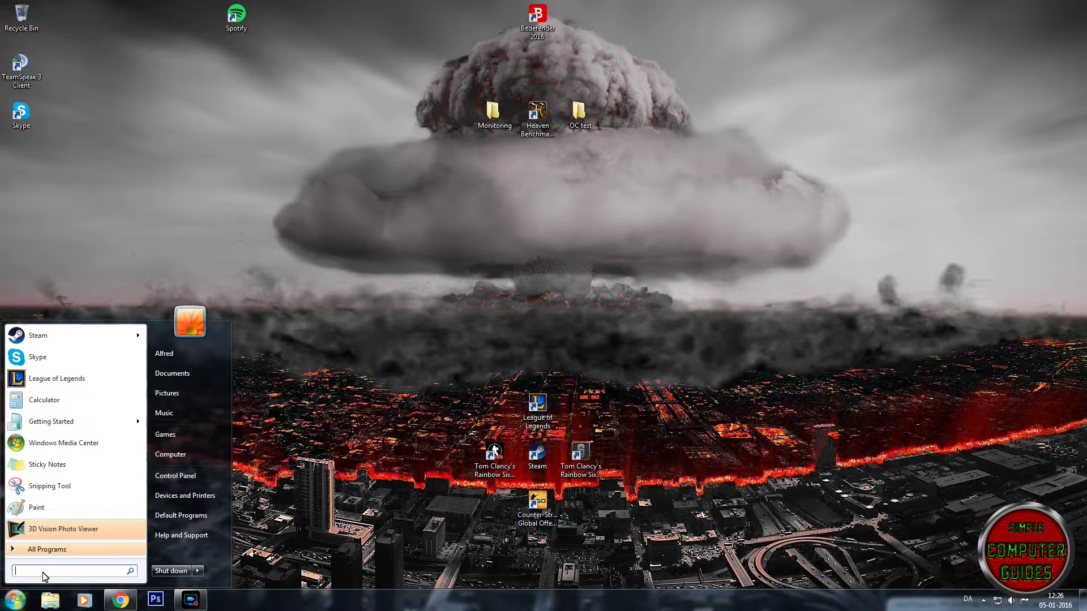
pyautogui.write('disk clea')
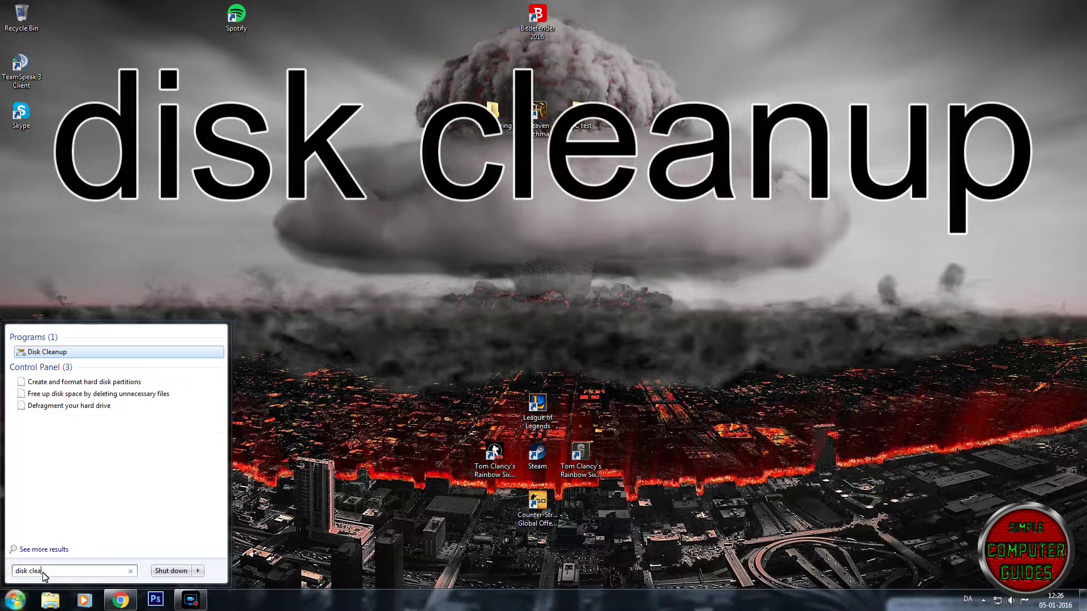
pyautogui.write('nup')
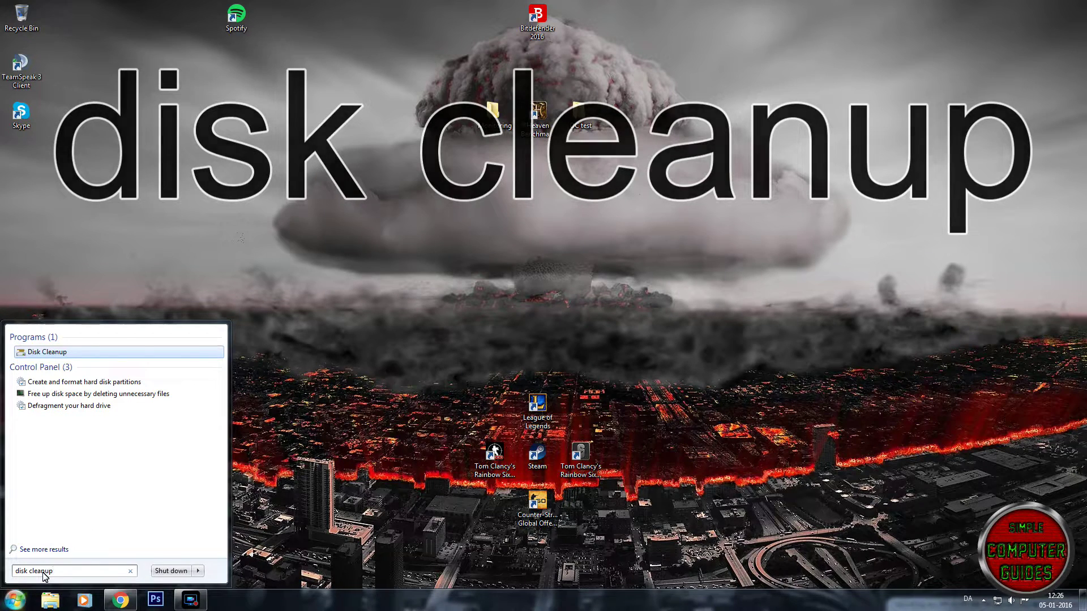
pyautogui.click(47, 354)
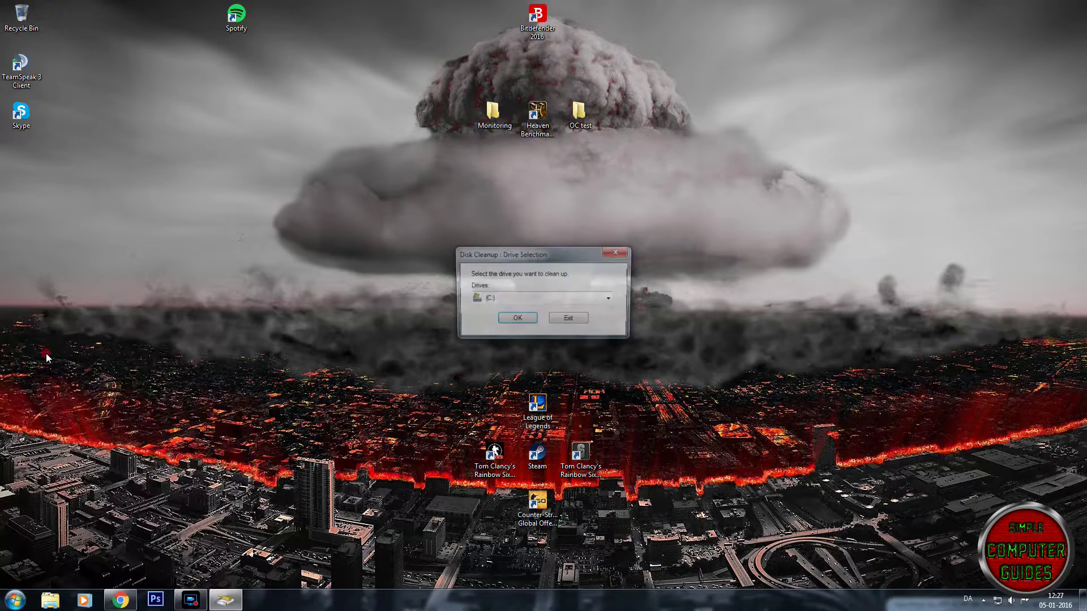
pyautogui.click(606, 305)
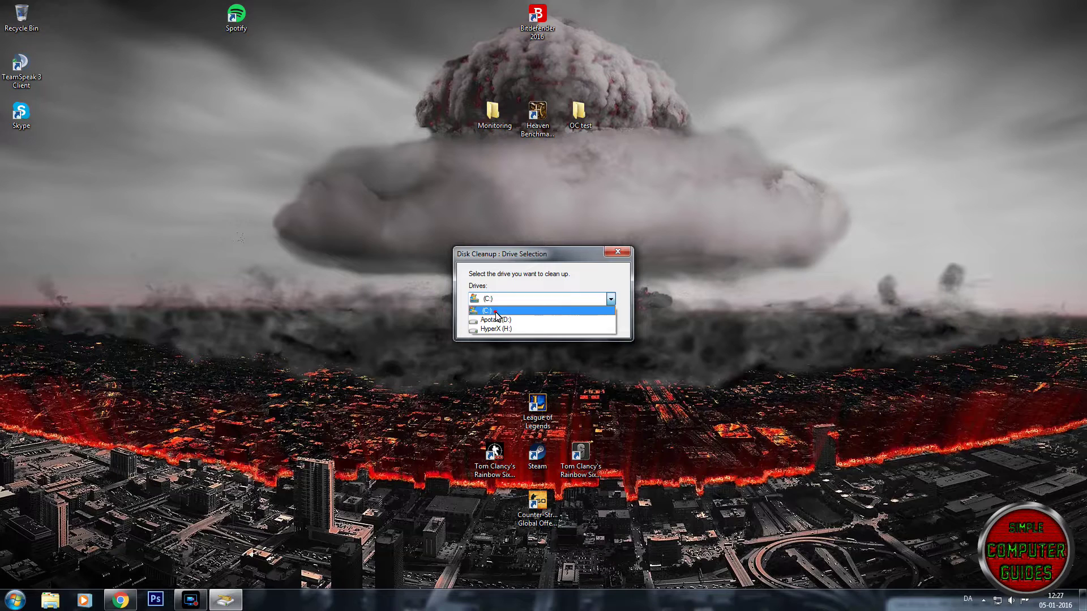
pyautogui.click(498, 315)
pyautogui.click(516, 320)
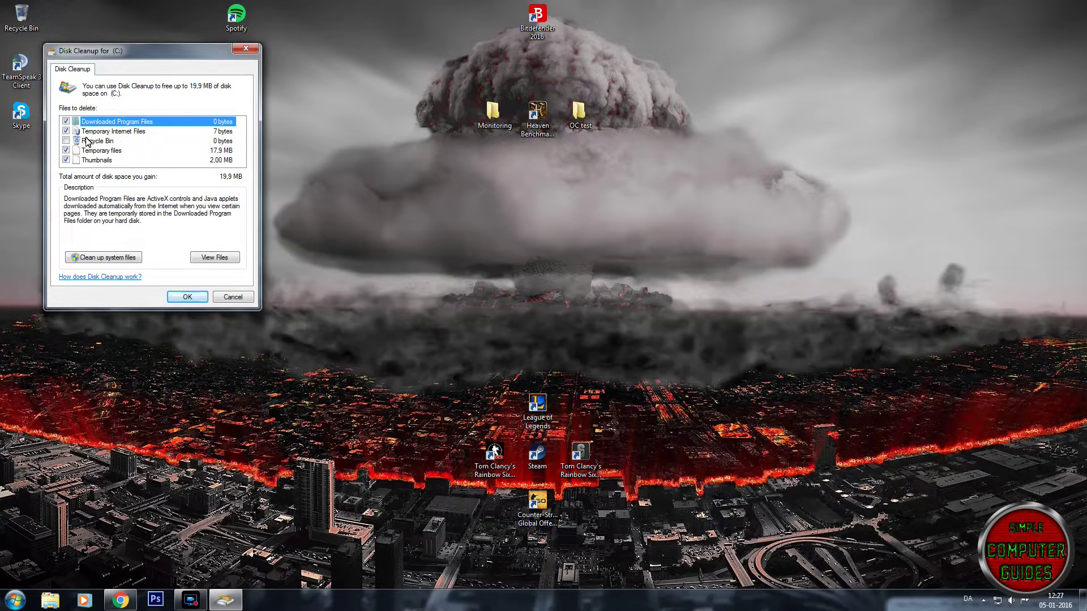
# Include the Recycle Bin and permanently delete the selected junk files on drive C:
pyautogui.click(67, 141)
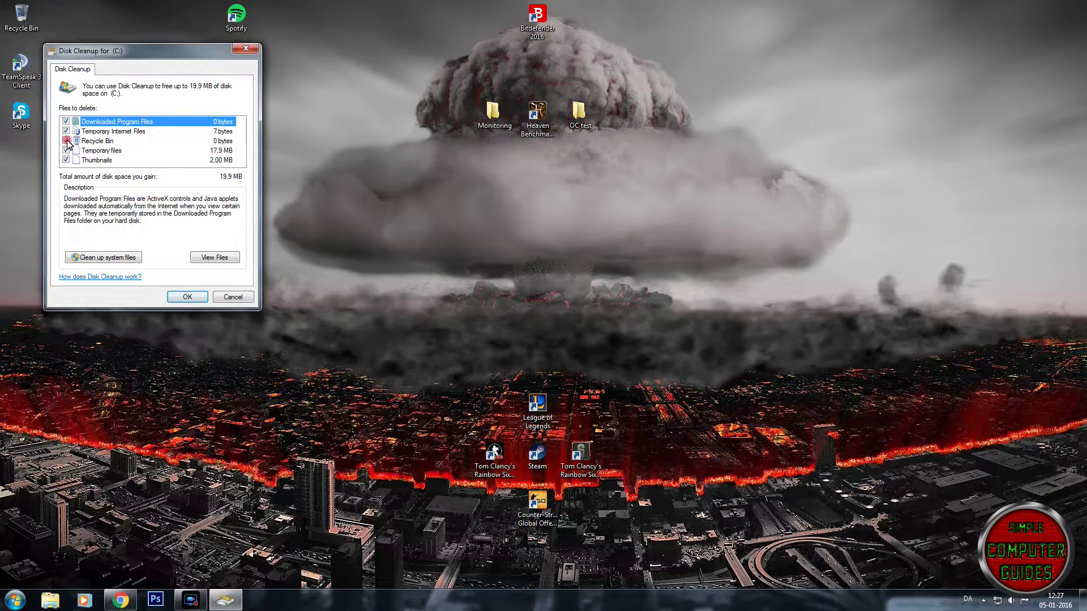
pyautogui.click(185, 298)
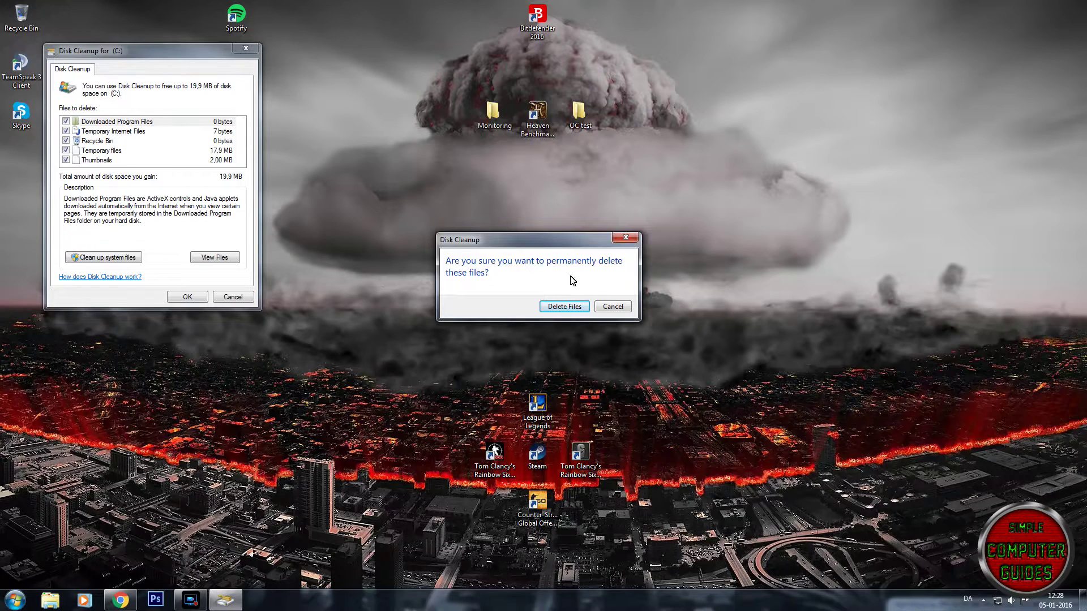
pyautogui.click(555, 309)
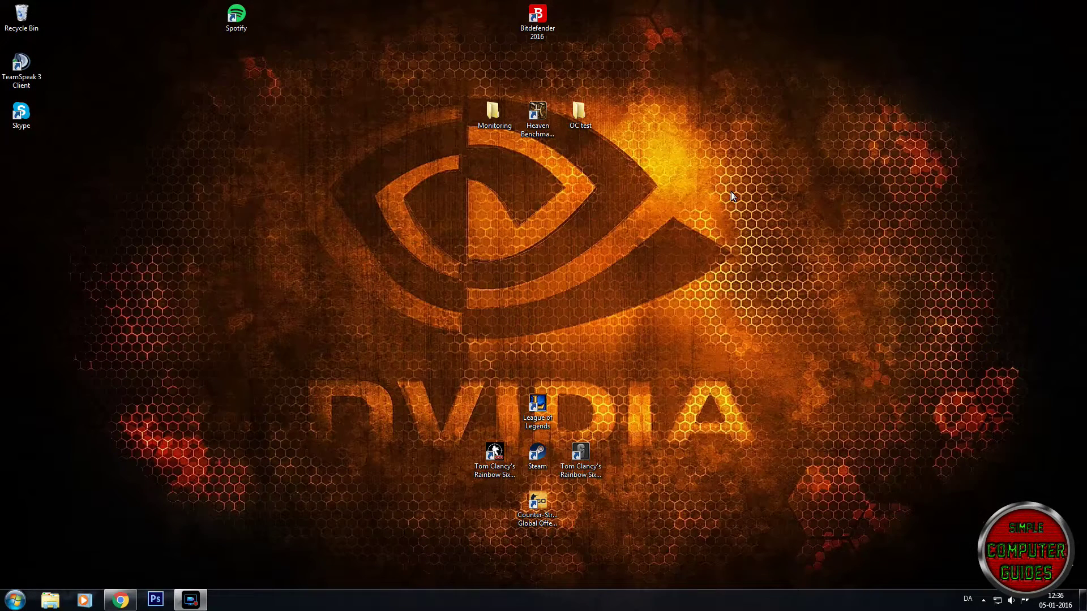
# Open Disk Defragmenter by searching 'defragment' in the Start menu
pyautogui.click(16, 600)
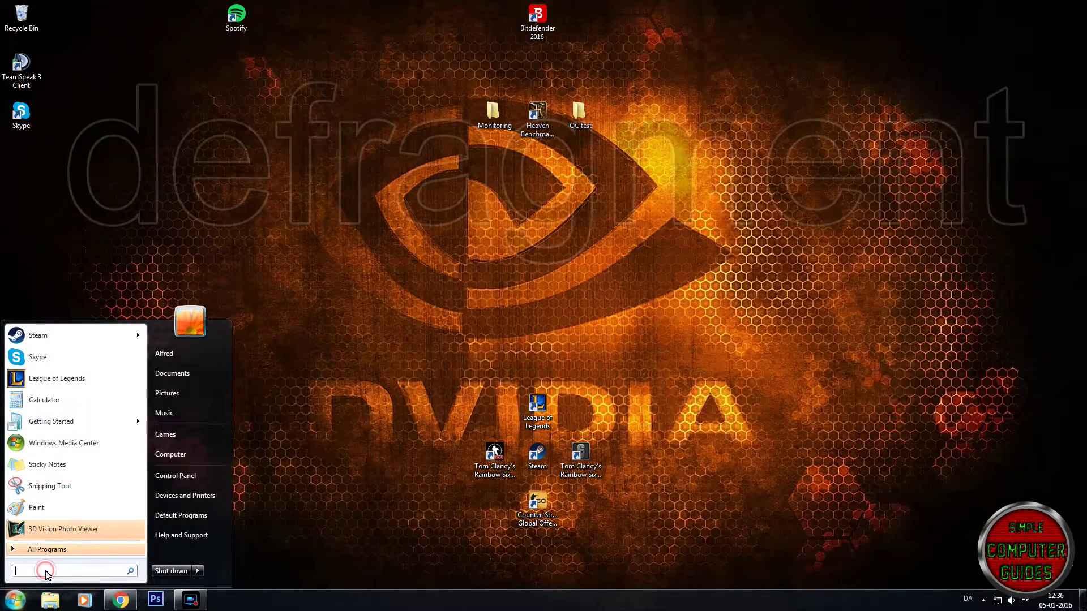
pyautogui.write('defragment')
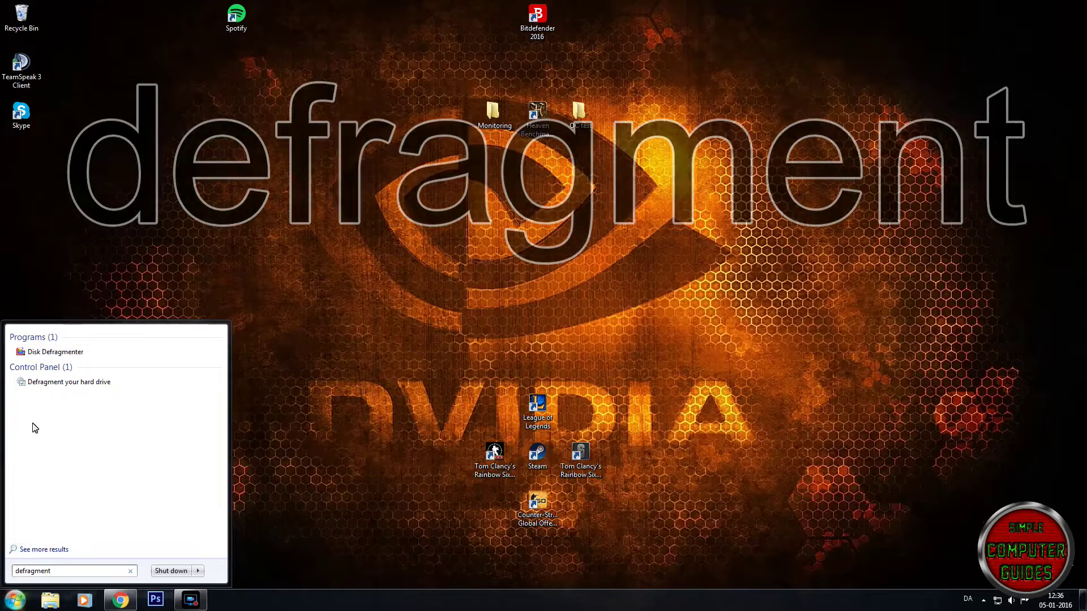
pyautogui.click(51, 353)
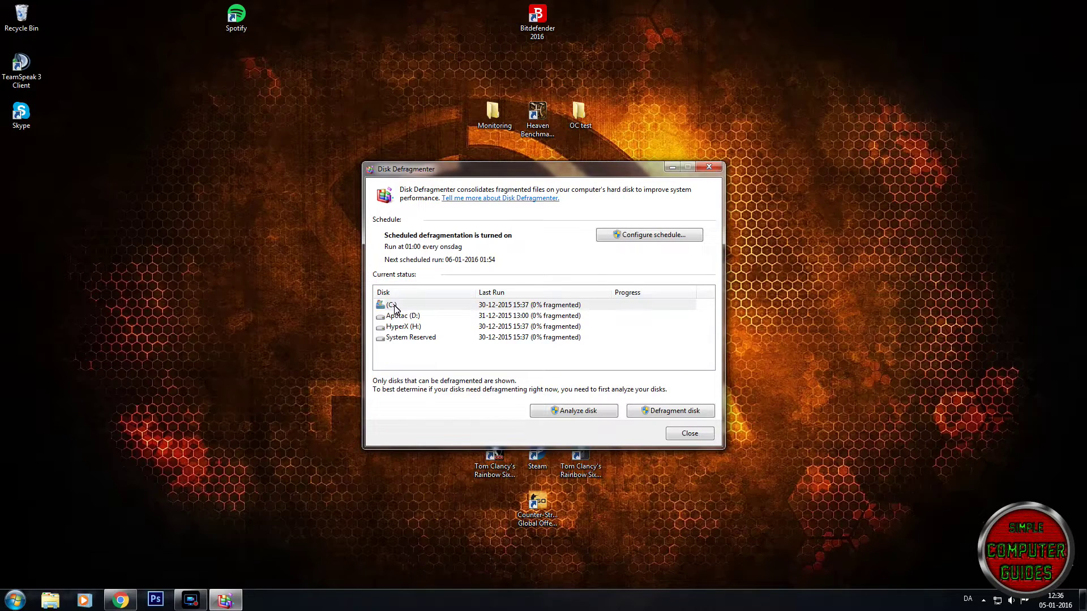
# Analyze C: (1%), Apotac D: (6%), HyperX H: and System Reserved (0%) for fragmentation
pyautogui.click(547, 306)
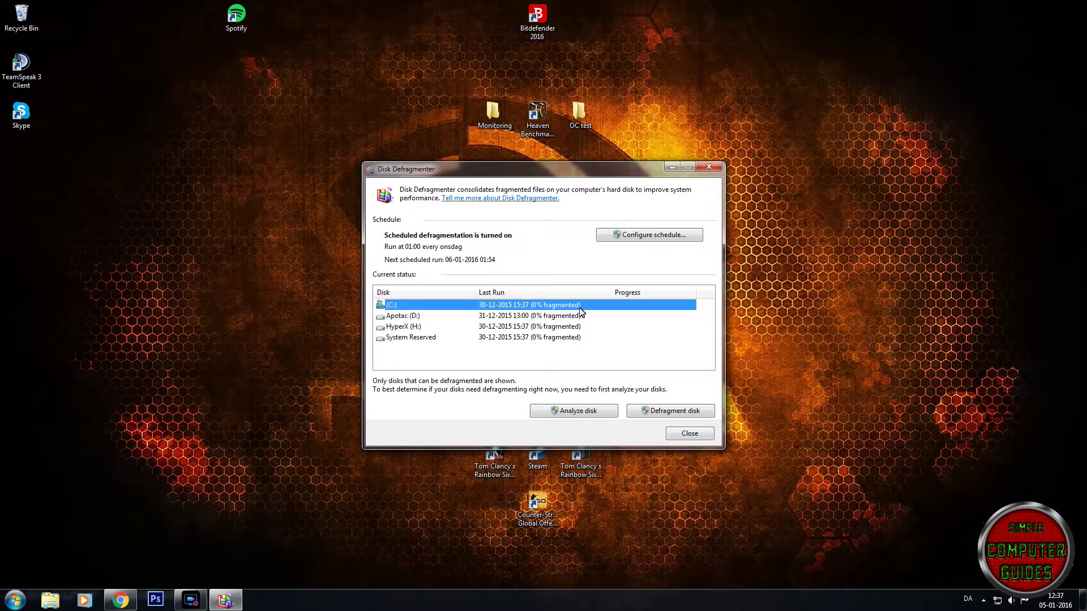
pyautogui.click(576, 411)
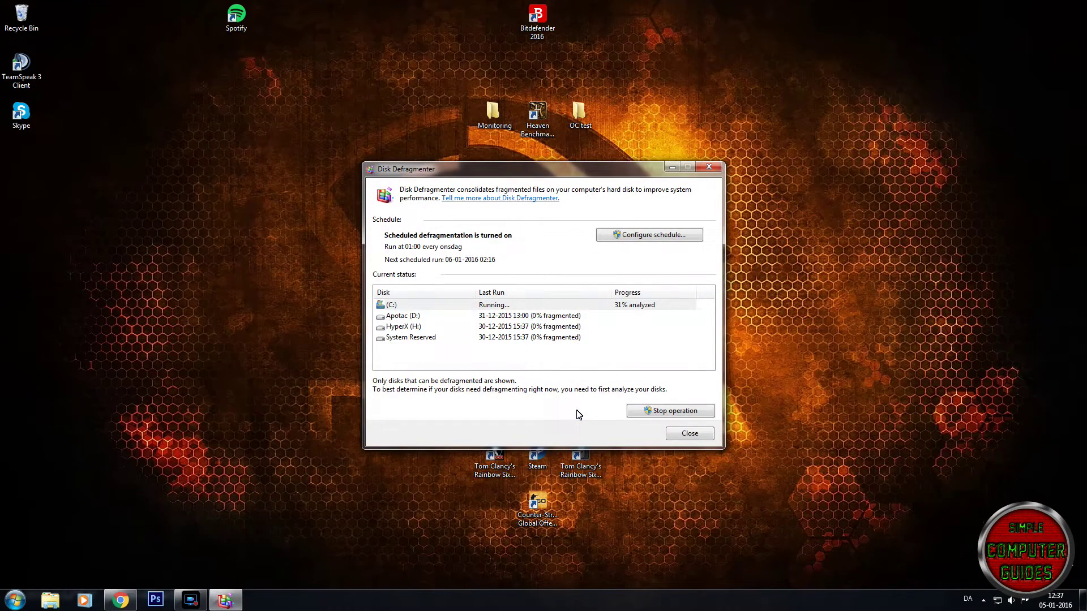
pyautogui.press('Down')
pyautogui.click(576, 411)
pyautogui.press('Down')
pyautogui.click(576, 412)
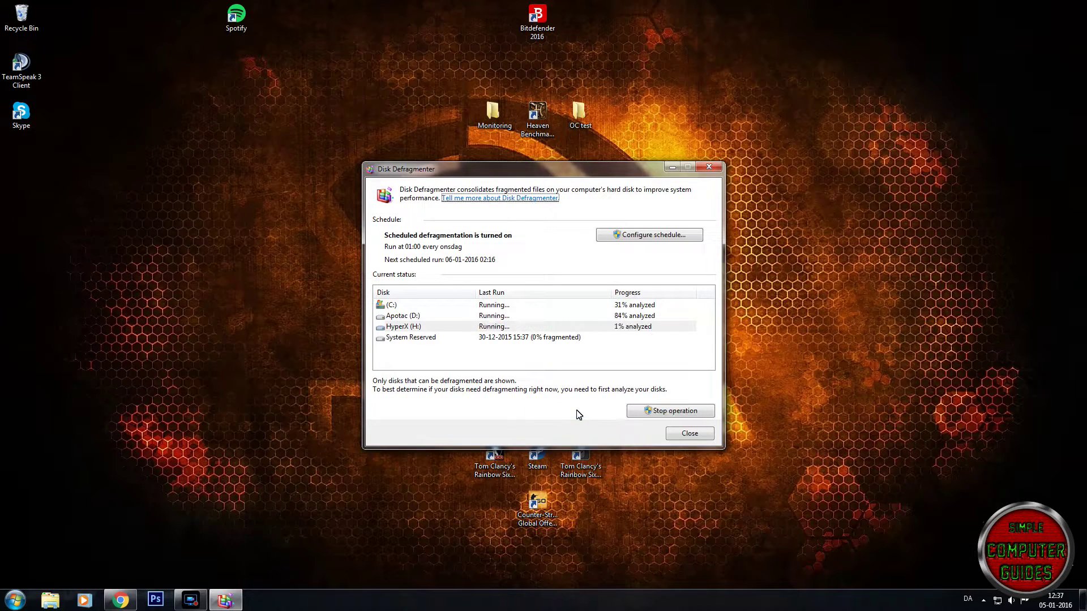
pyautogui.press('Down')
pyautogui.click(576, 412)
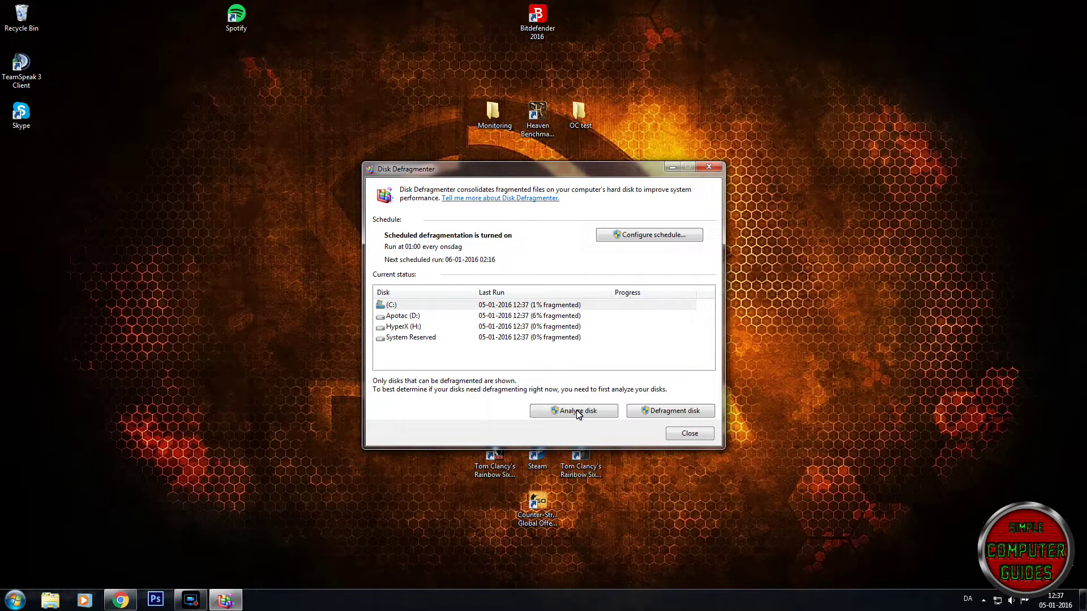
# Defragment drives C: and Apotac (D:), then close Disk Defragmenter
pyautogui.click(578, 412)
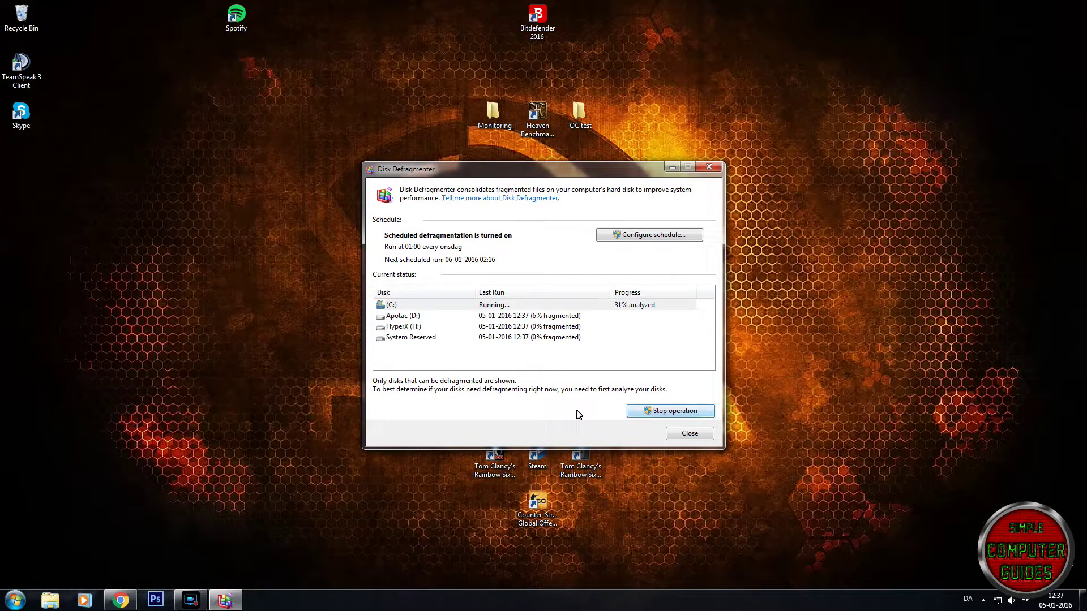
pyautogui.click(579, 411)
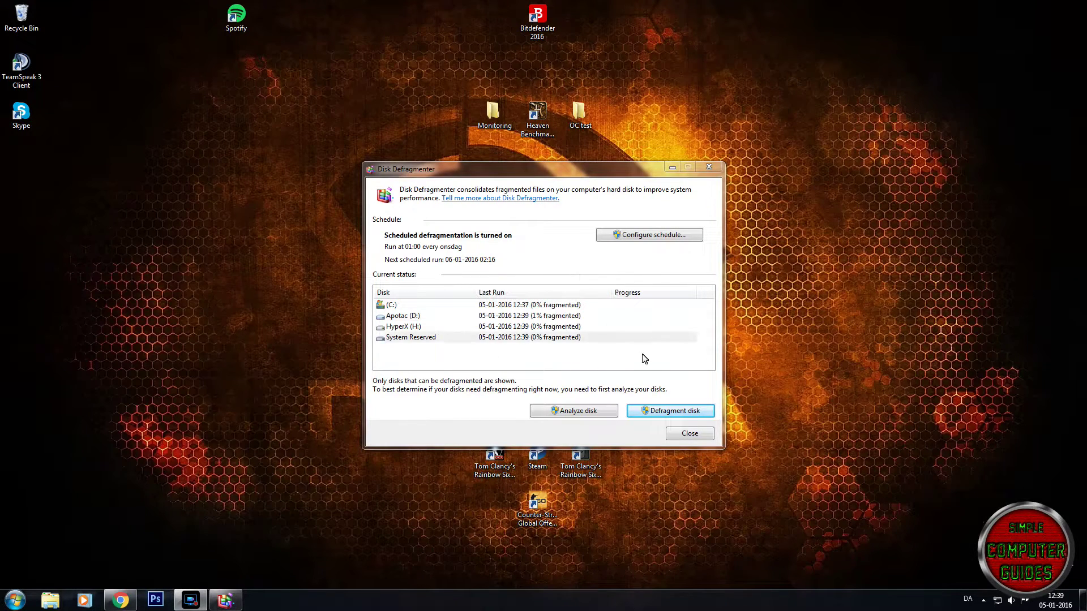
pyautogui.click(688, 434)
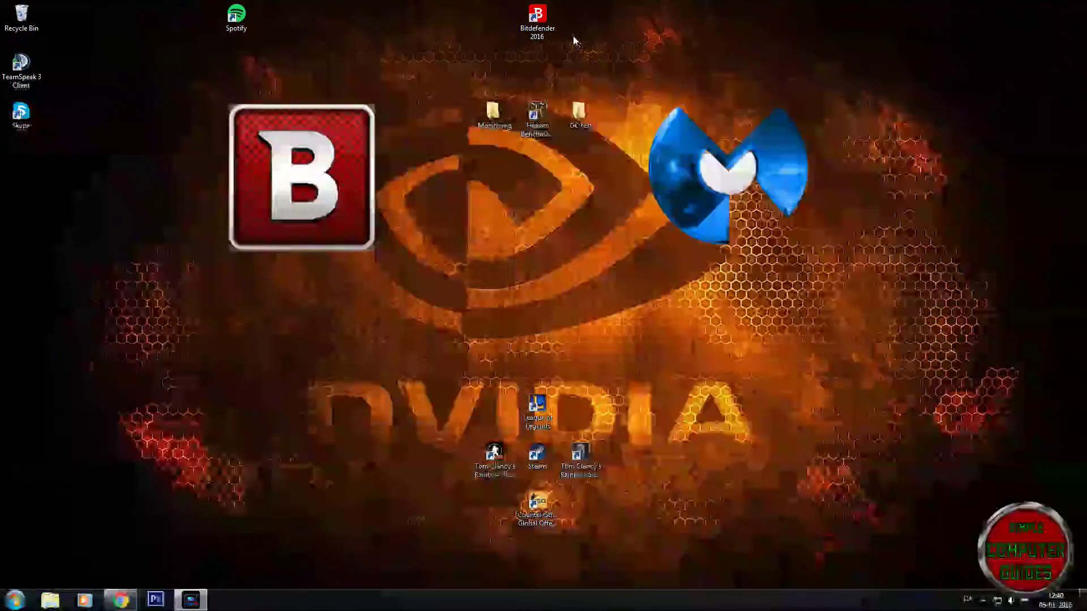
# Open Bitdefender 2016 and Malwarebytes from the tray, arranged side by side
pyautogui.click(538, 20)
pyautogui.click(983, 600)
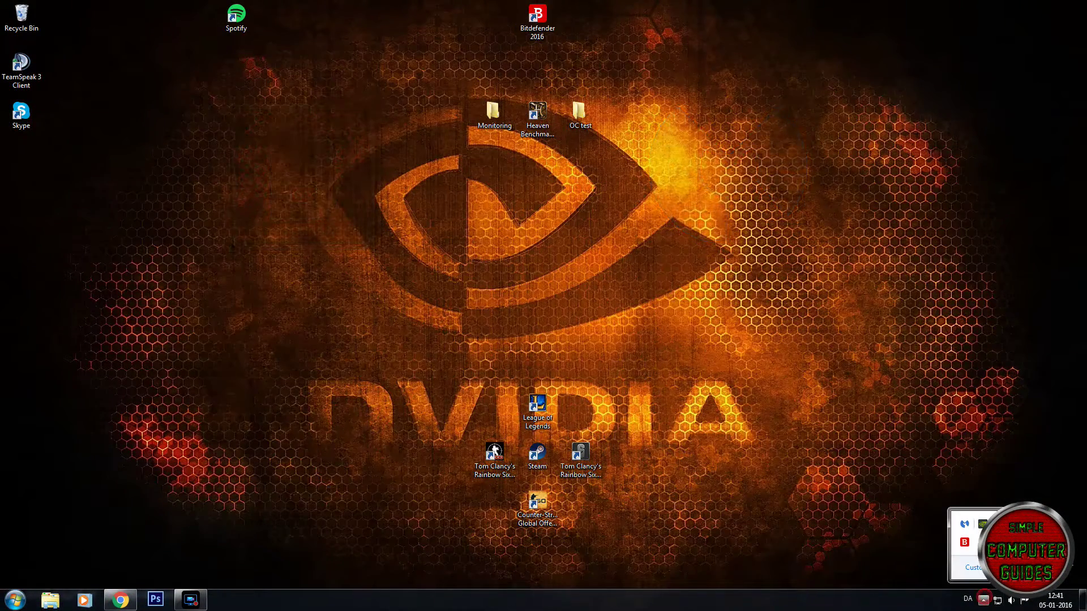
pyautogui.rightClick(964, 526)
pyautogui.click(1022, 485)
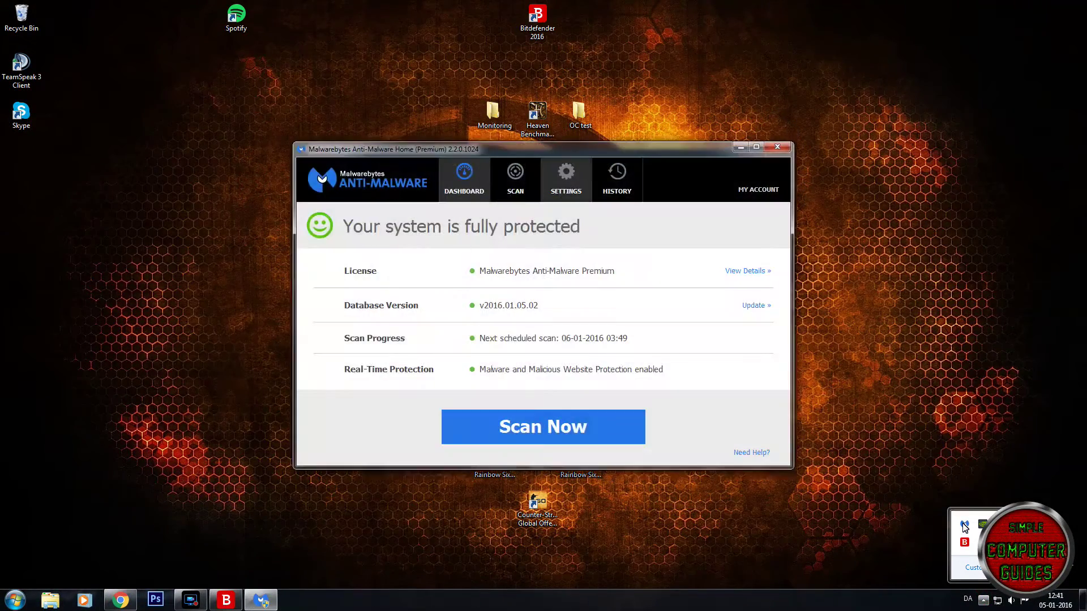
pyautogui.moveTo(396, 155); pyautogui.dragTo(669, 163)
pyautogui.moveTo(535, 165); pyautogui.dragTo(297, 164)
pyautogui.moveTo(679, 161); pyautogui.dragTo(642, 128)
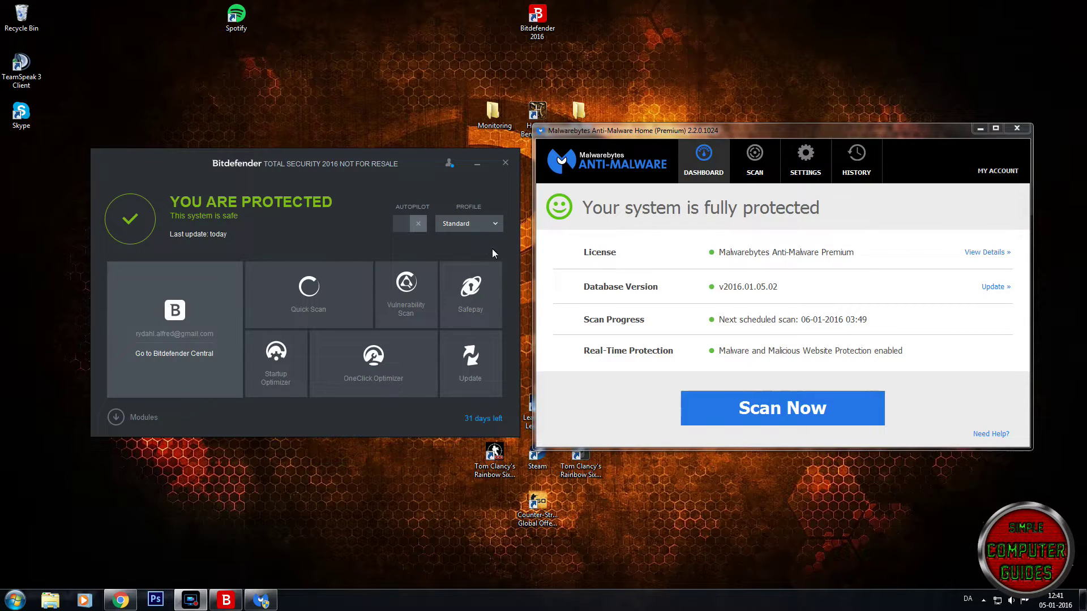
# Run a Malwarebytes threat scan and a Bitdefender quick scan, both finding 0 threats, and dismiss the results
pyautogui.click(824, 411)
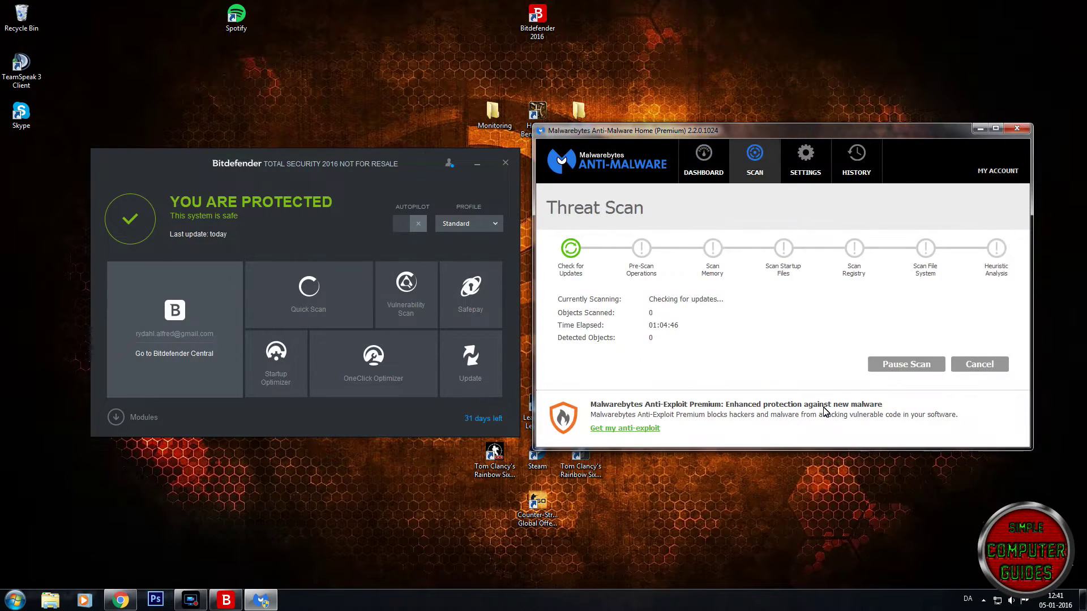
pyautogui.click(334, 295)
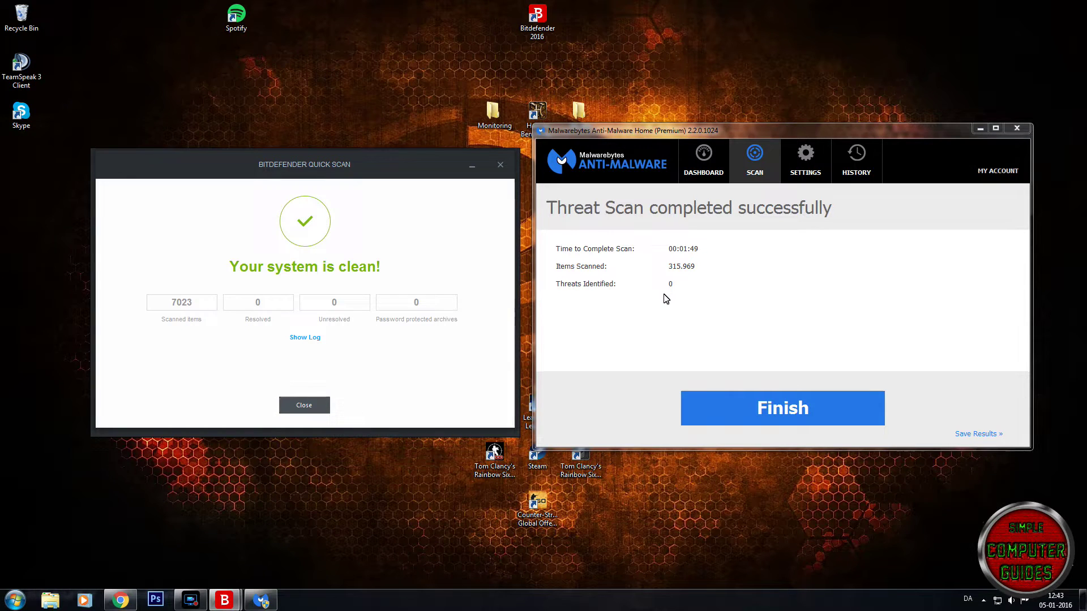
pyautogui.click(304, 405)
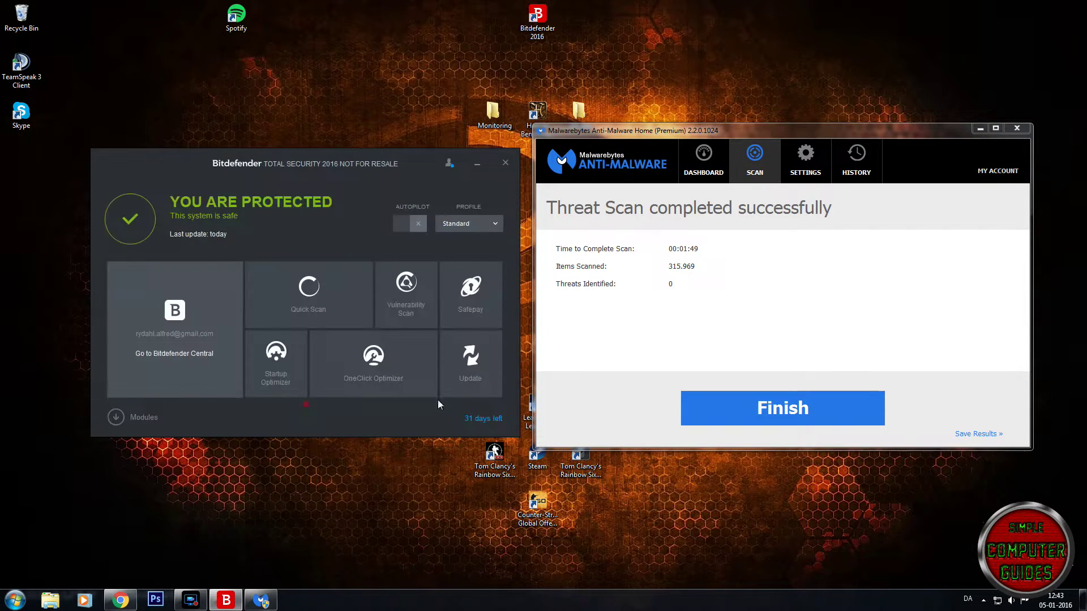
pyautogui.click(710, 409)
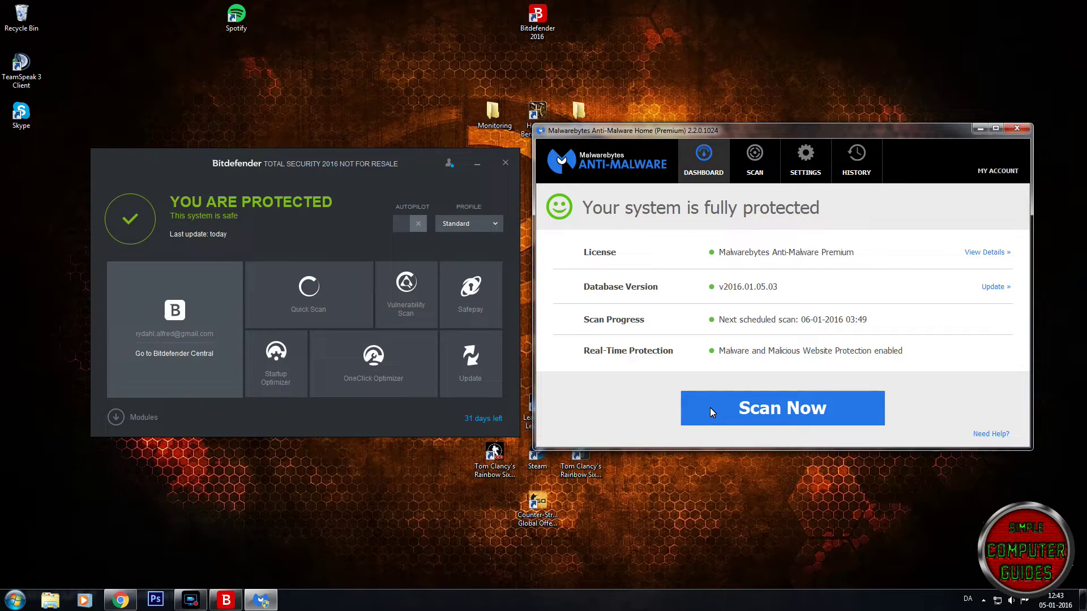